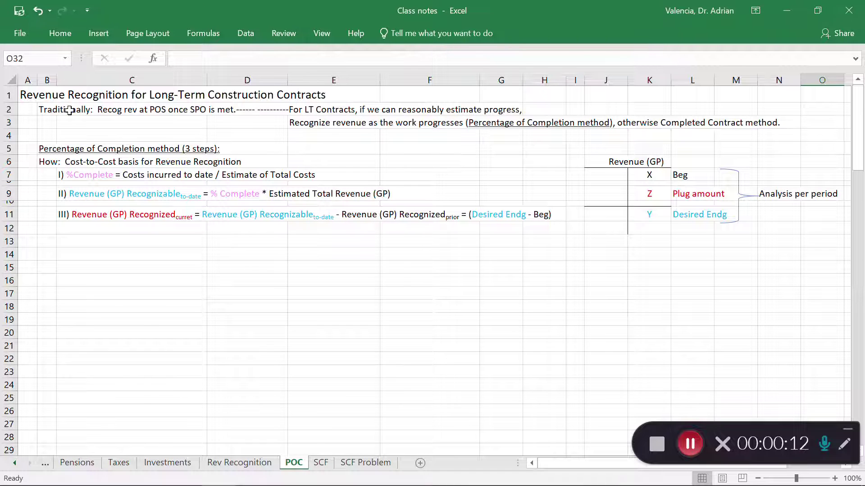
Highlight the point-of-sale note, the long-term contracts note, the POC heading and the % Complete formula
drag(47, 110, 227, 111)
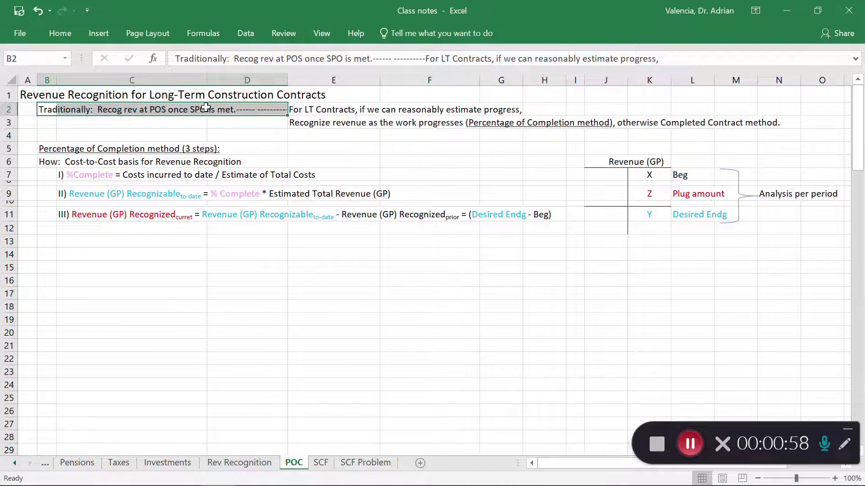
click(306, 109)
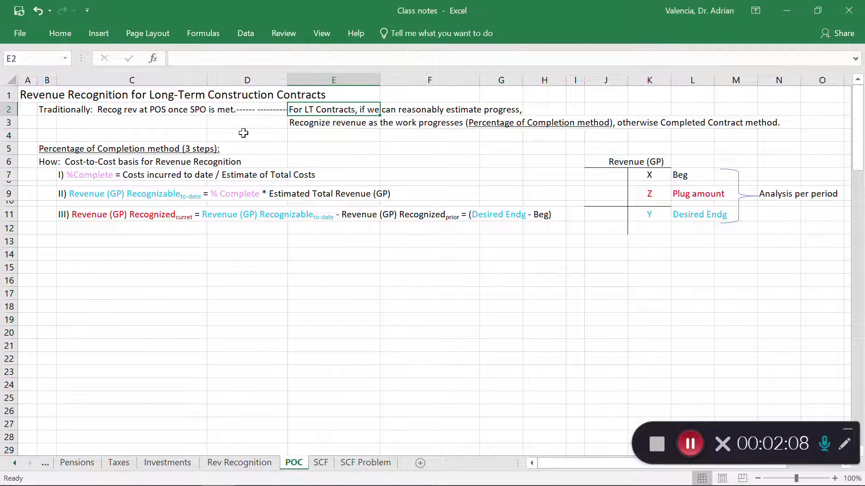
drag(27, 149, 251, 149)
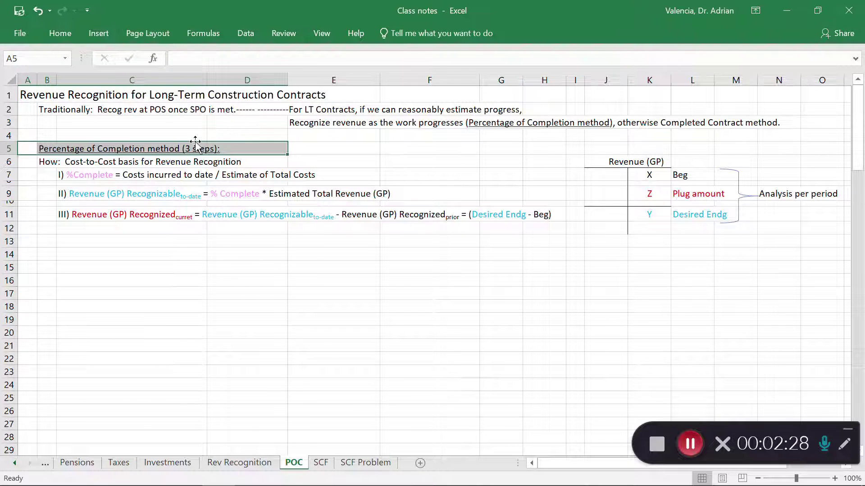
click(49, 176)
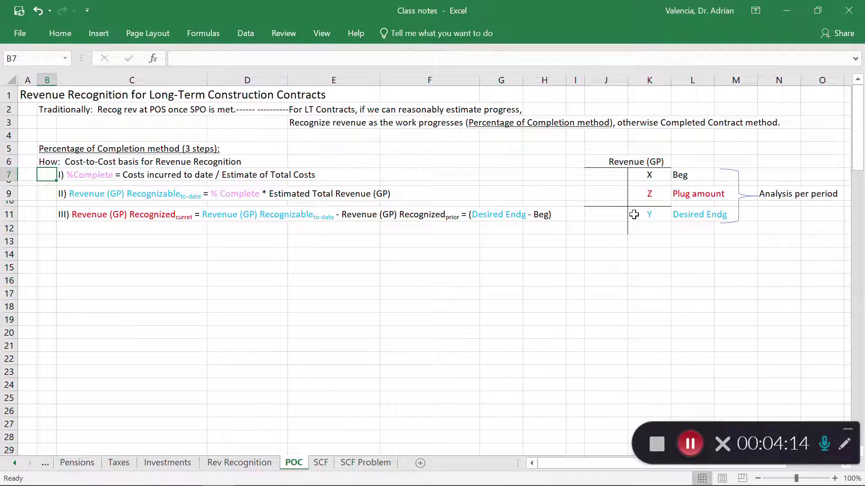
Highlight the T-account's Y Desired Endg, X Beg and Z Plug lines and the Revenue (GP) heading
drag(637, 215, 727, 219)
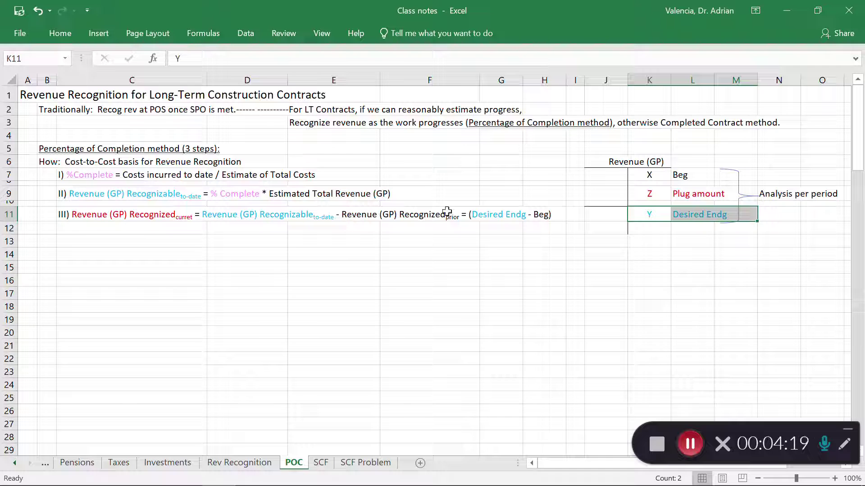
drag(649, 176, 700, 177)
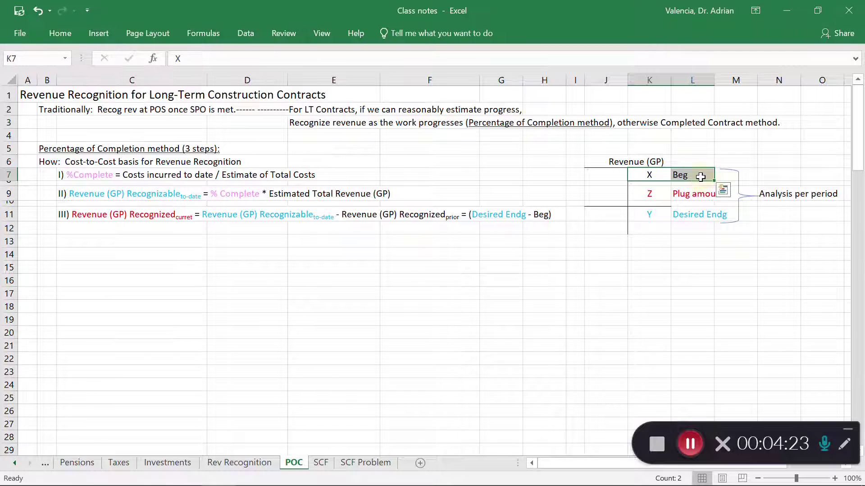
drag(649, 194, 733, 194)
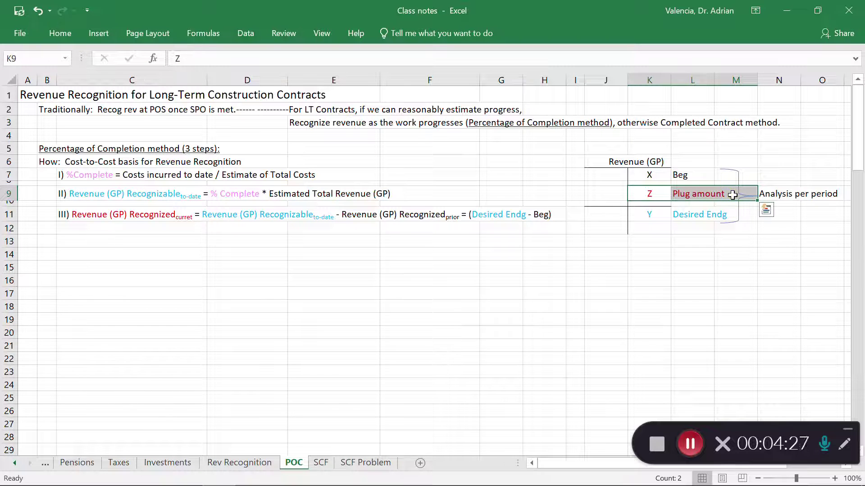
click(705, 265)
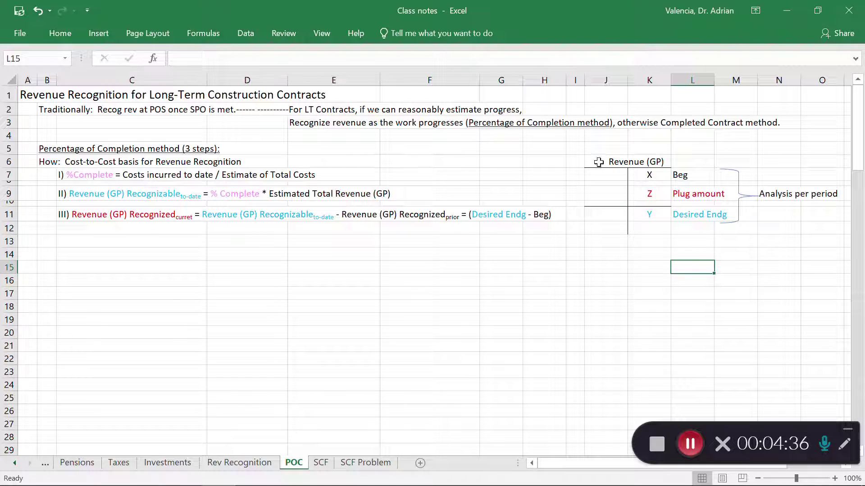
drag(598, 162, 637, 162)
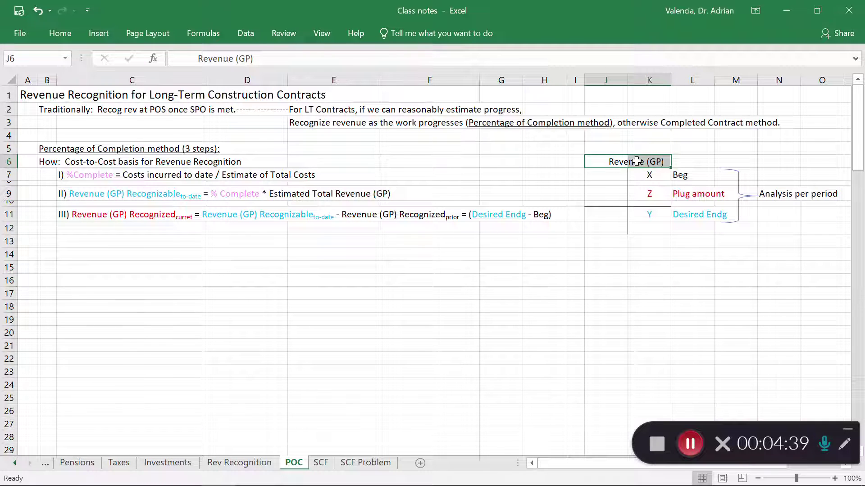
click(601, 178)
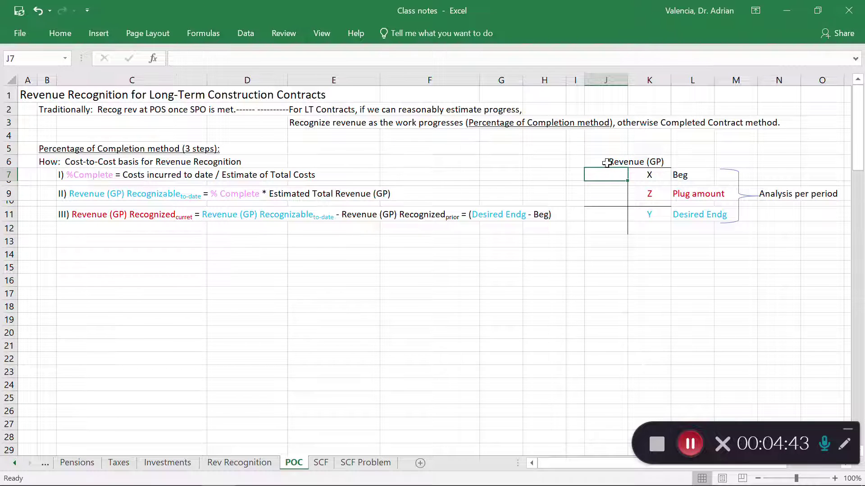
drag(610, 163, 651, 163)
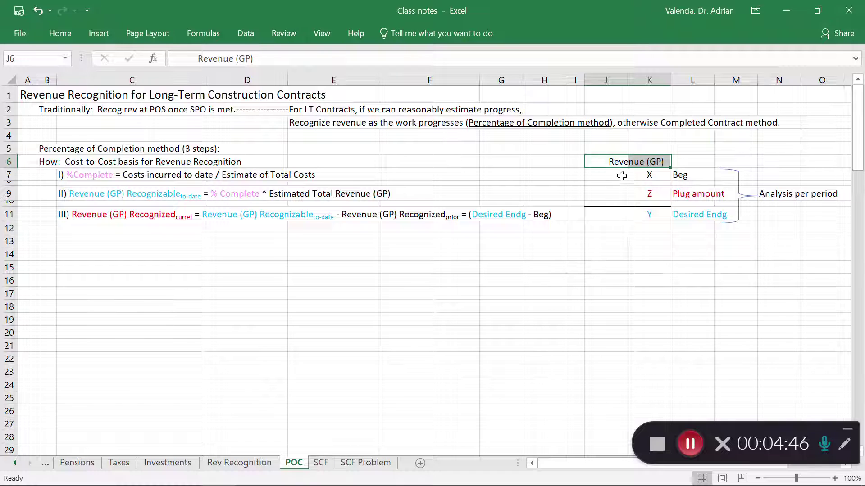
click(613, 248)
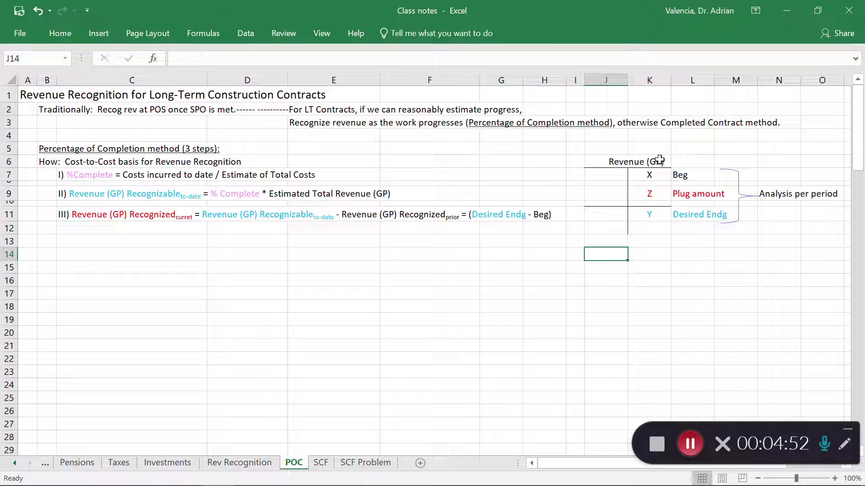
drag(611, 162, 648, 161)
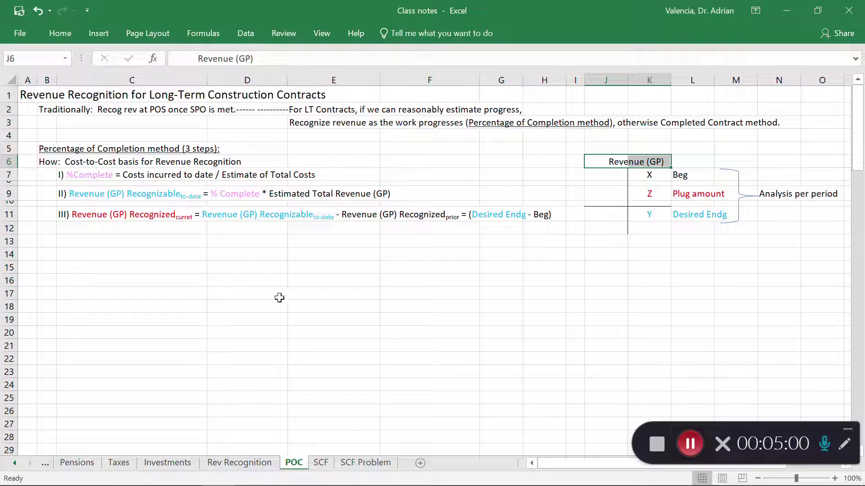
Delete the three blank rows 13 to 15 above the worked example
drag(9, 241, 12, 380)
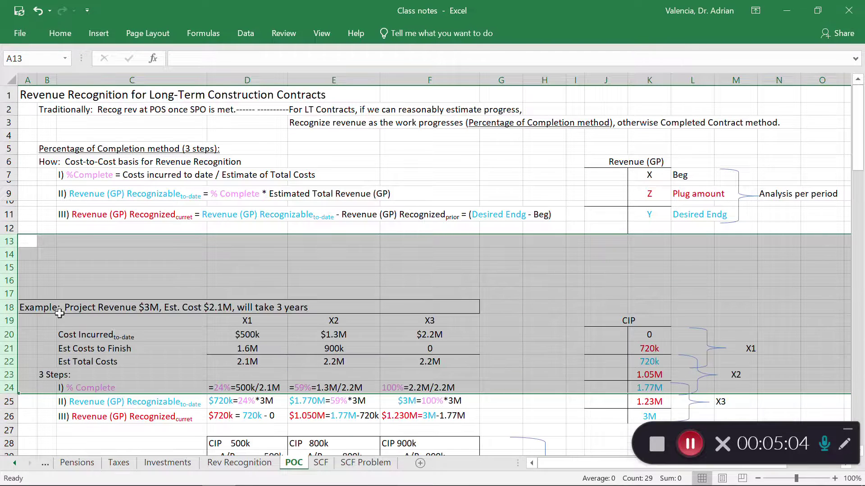
drag(9, 242, 9, 267)
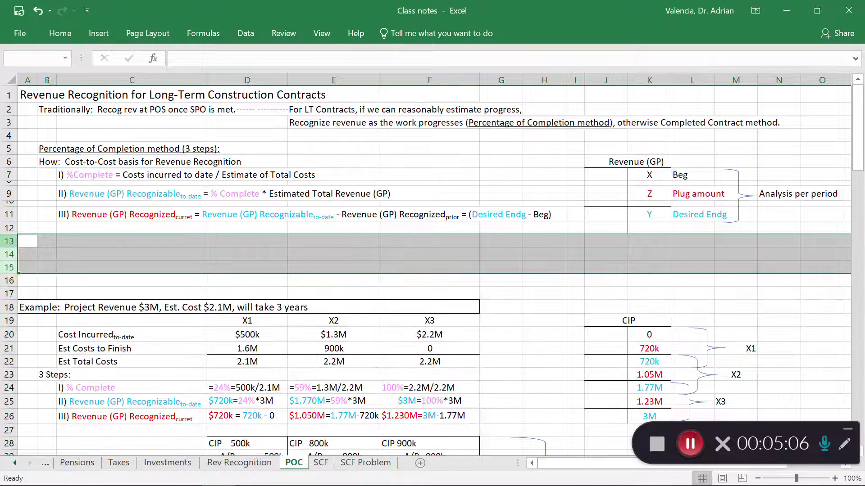
key(ctrl+minus)
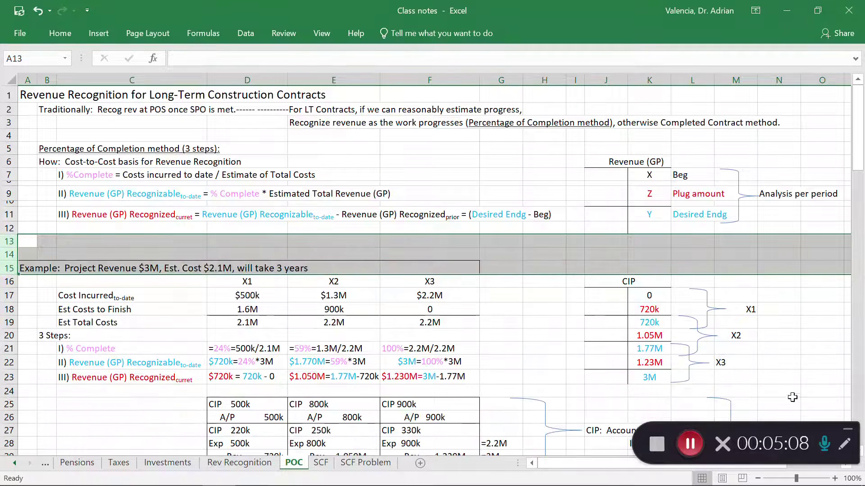
Bring the worked example and journal entries into view and highlight the year-one cost incurred
click(861, 455)
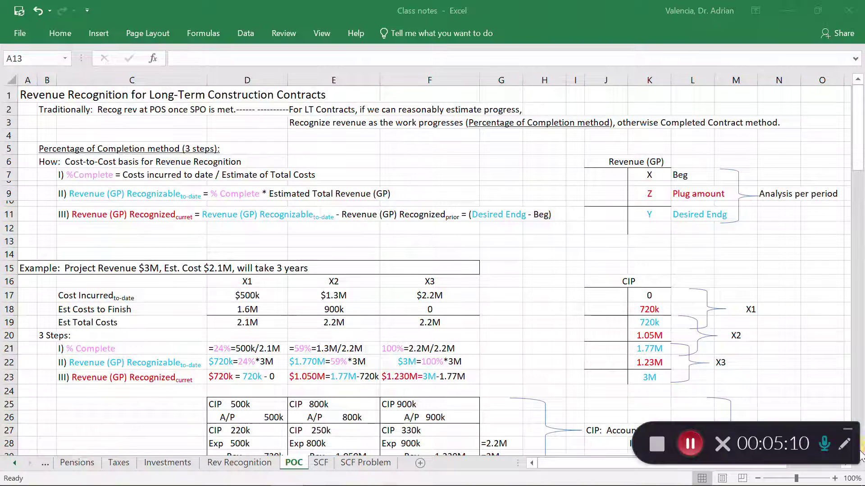
click(861, 454)
click(860, 454)
click(861, 454)
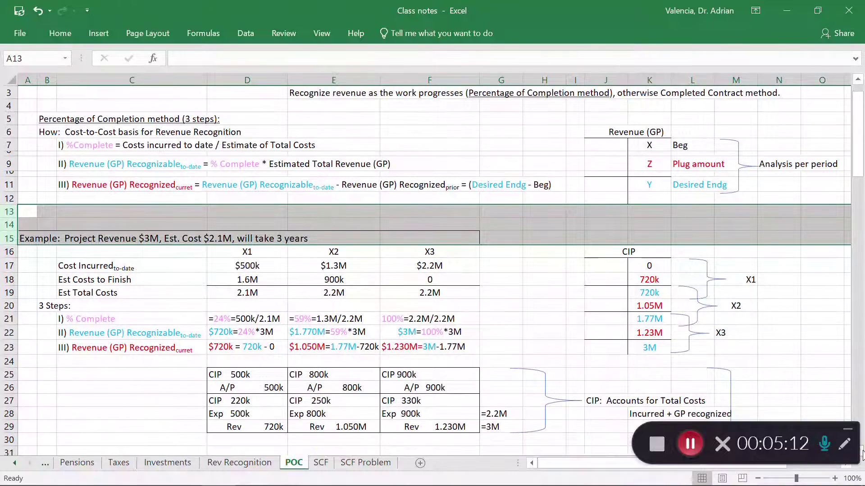
click(860, 454)
click(860, 454)
click(860, 454)
click(861, 454)
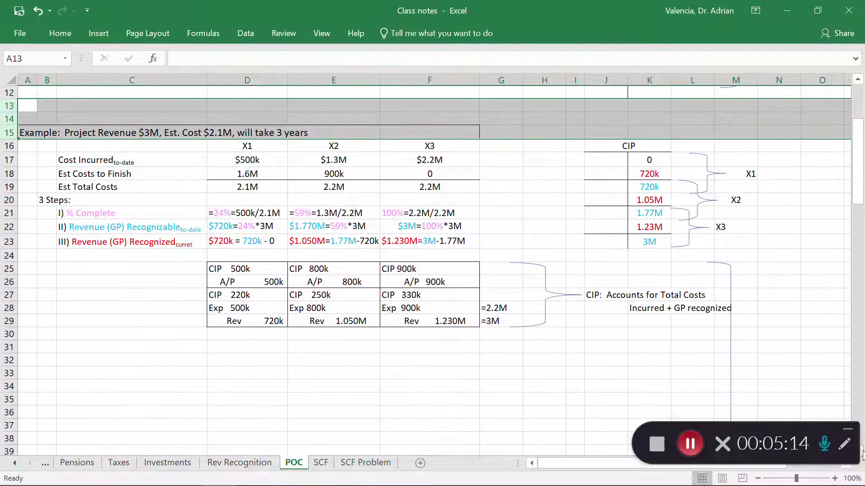
click(860, 454)
click(302, 400)
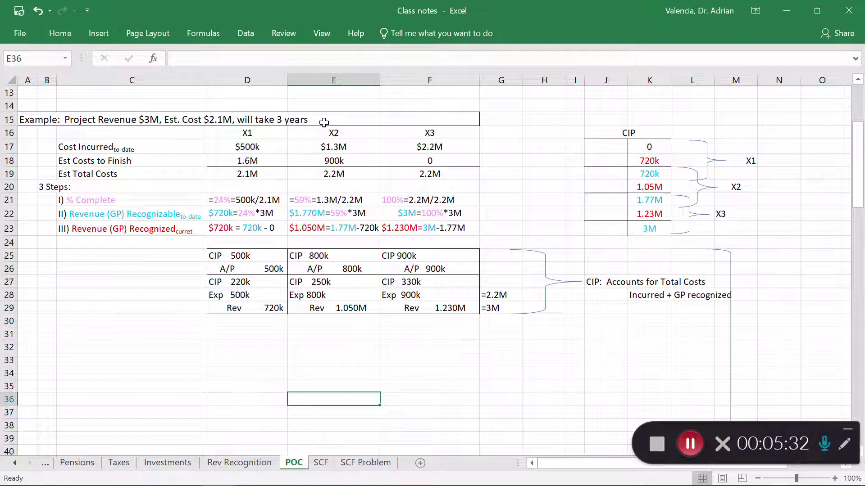
drag(88, 147, 231, 149)
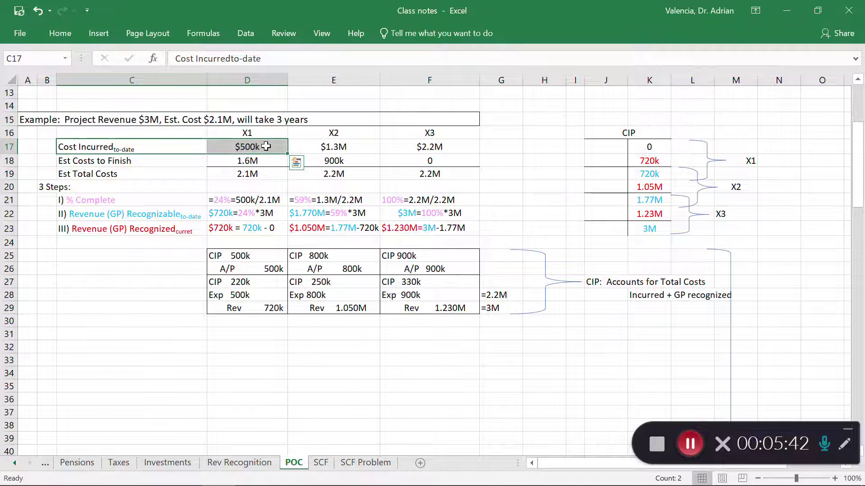
click(231, 161)
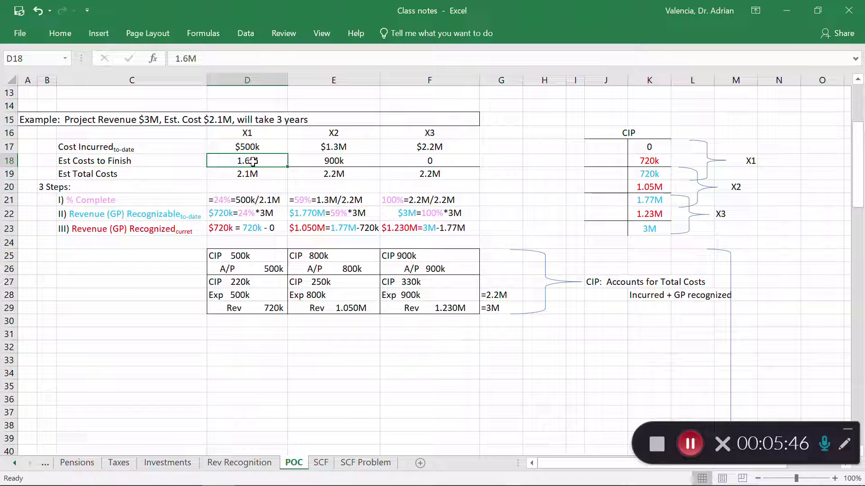
click(268, 174)
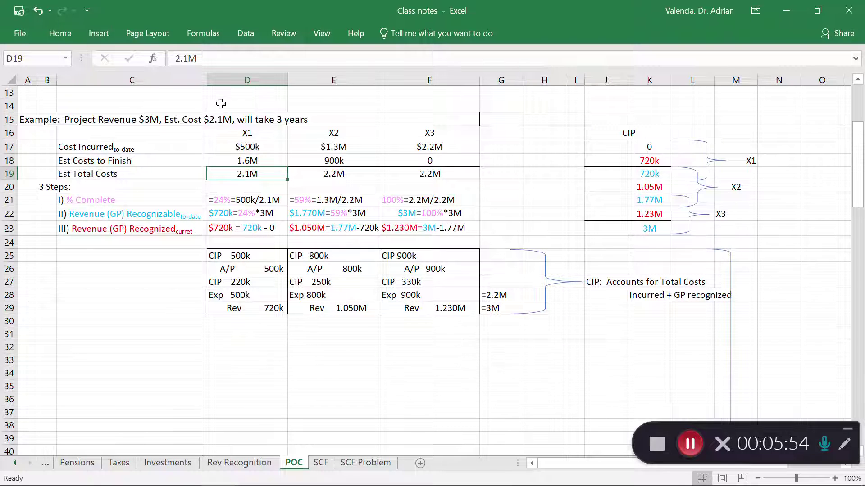
click(226, 145)
click(258, 175)
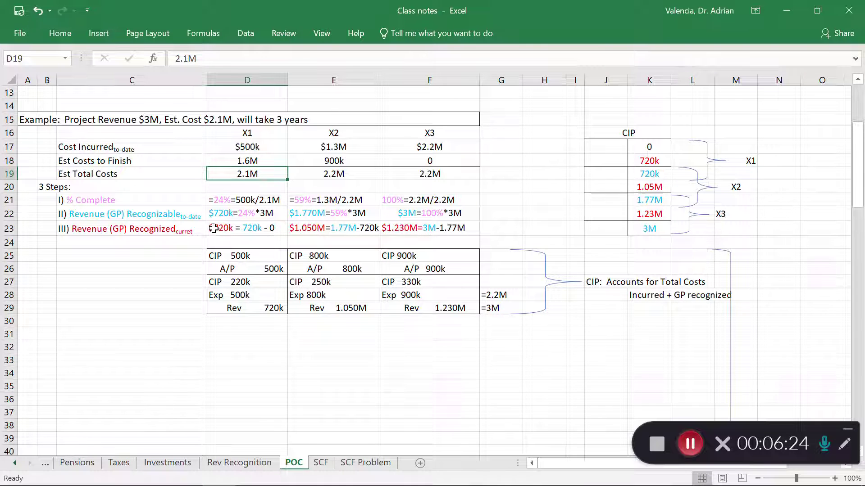
click(695, 445)
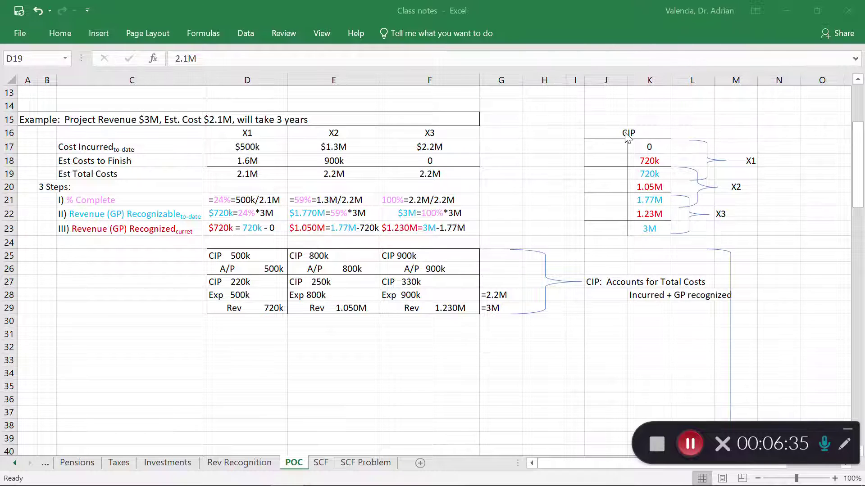
drag(627, 135, 745, 173)
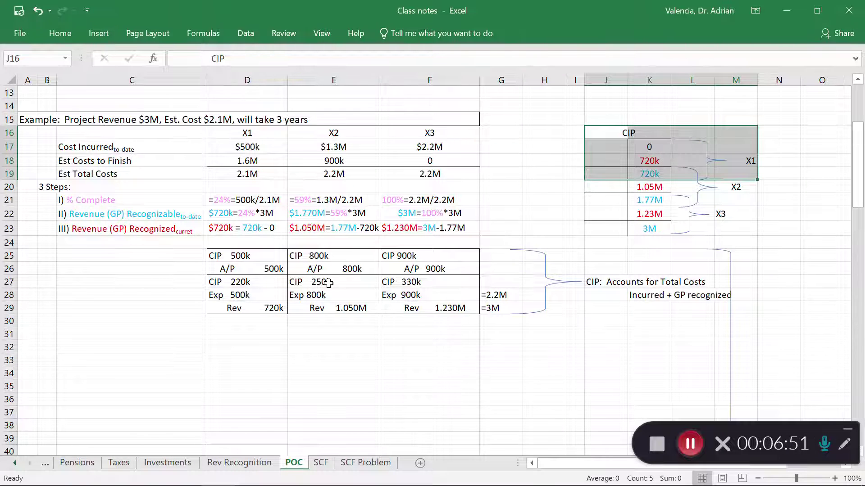
click(228, 308)
click(268, 308)
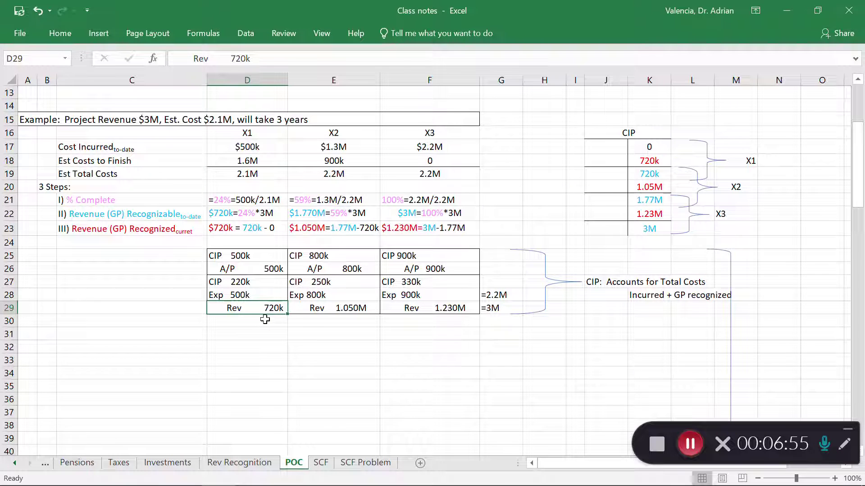
drag(214, 257, 237, 309)
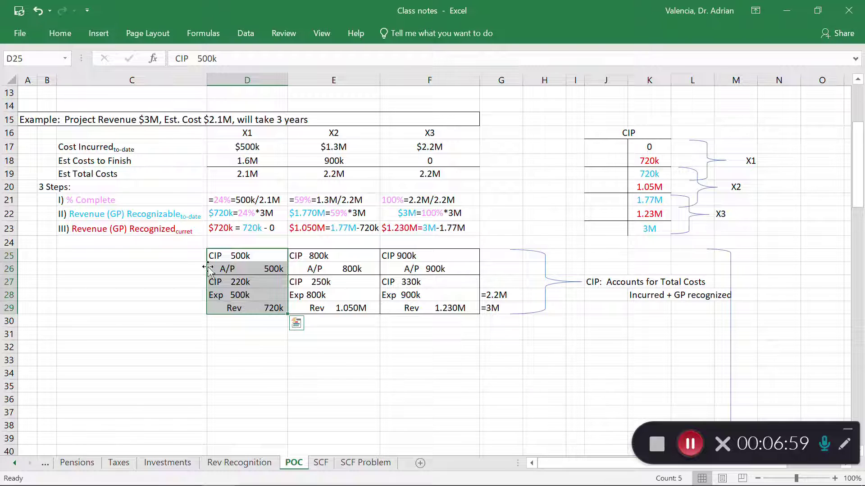
click(239, 239)
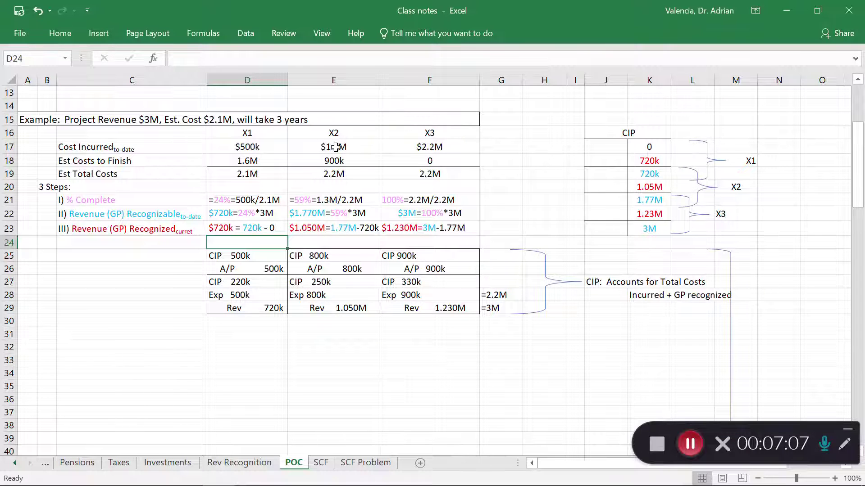
click(350, 173)
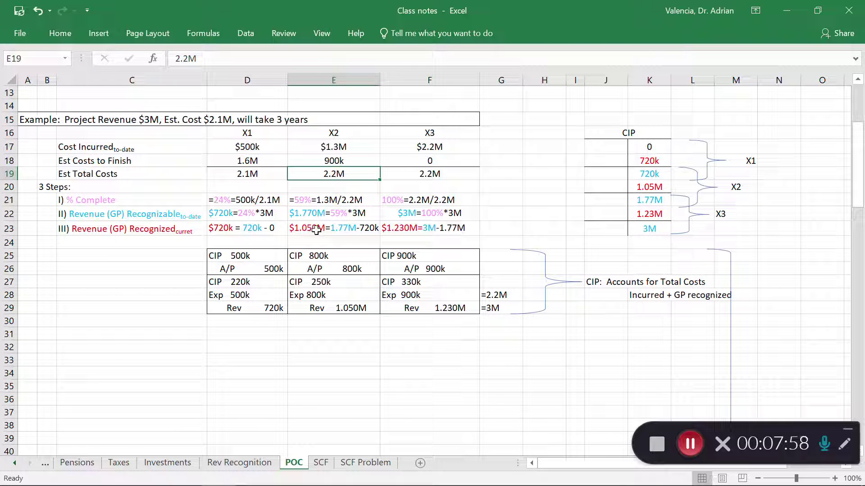
click(321, 308)
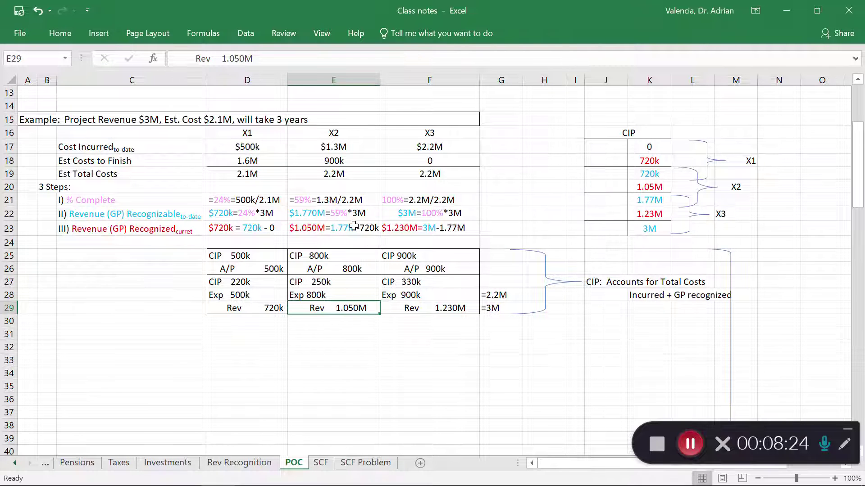
click(274, 307)
drag(274, 307, 333, 305)
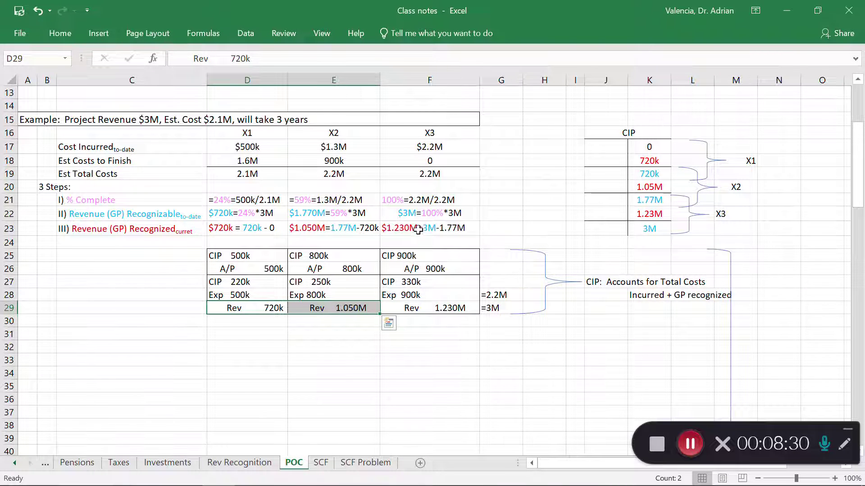
click(405, 308)
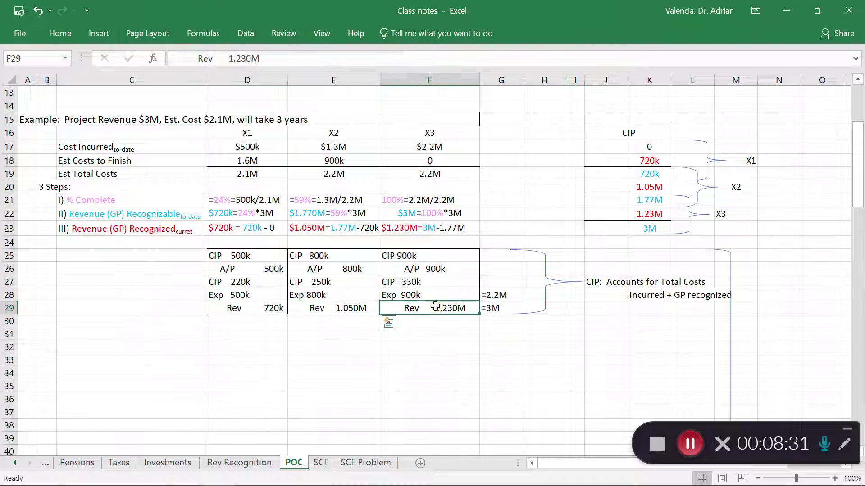
click(442, 362)
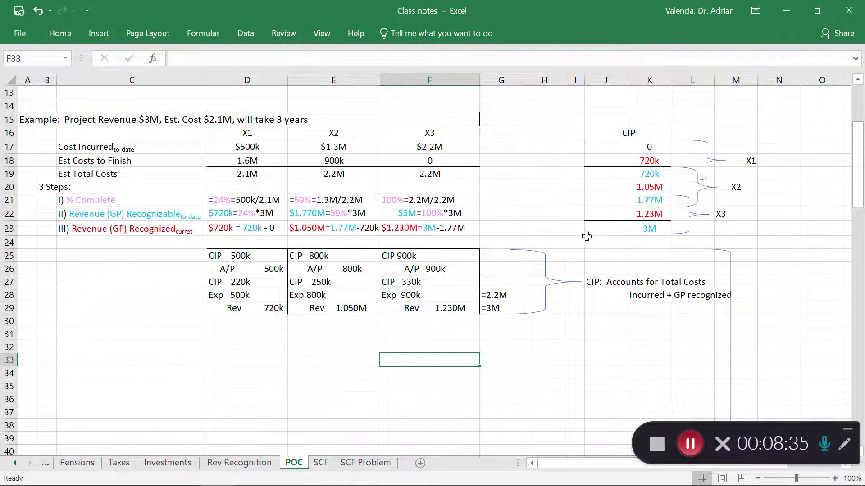
drag(639, 173, 742, 201)
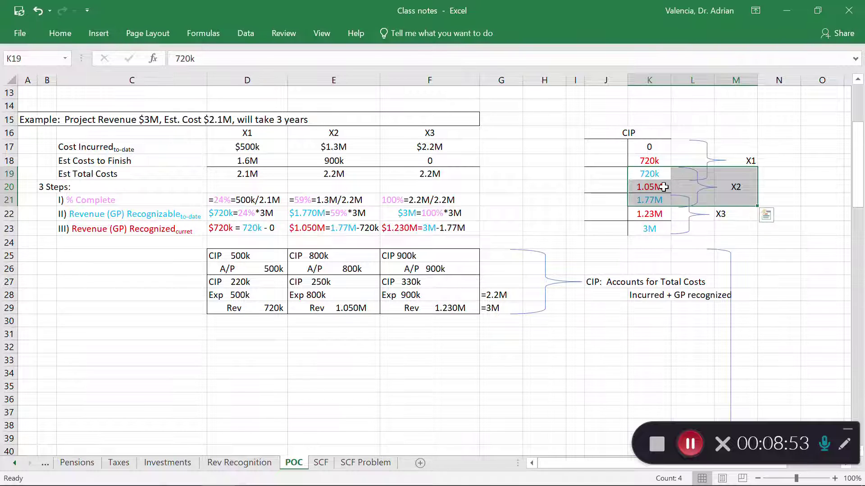
click(721, 230)
drag(653, 200, 750, 230)
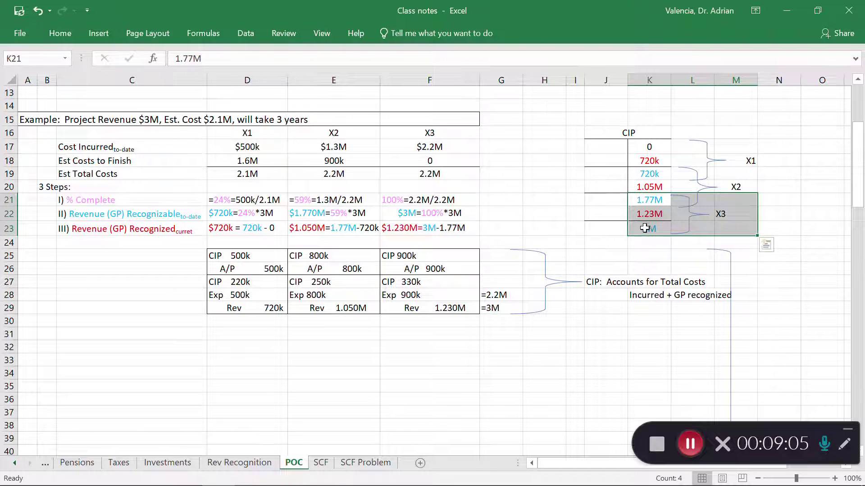
click(651, 214)
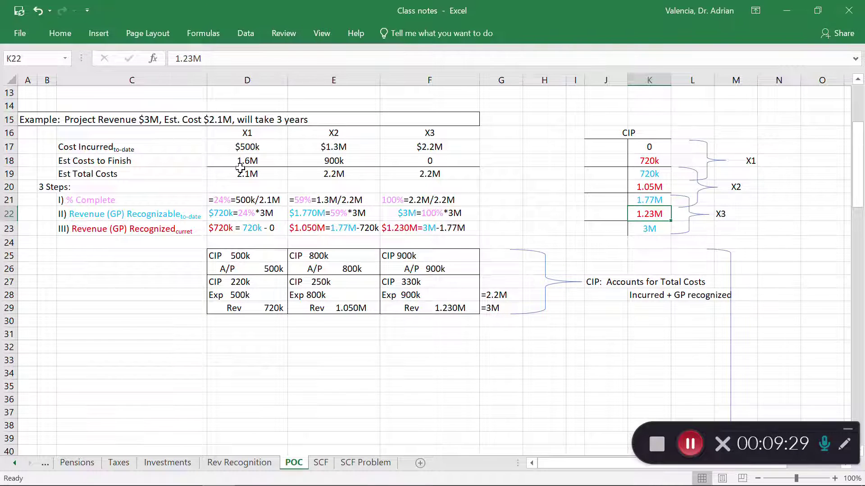
click(222, 147)
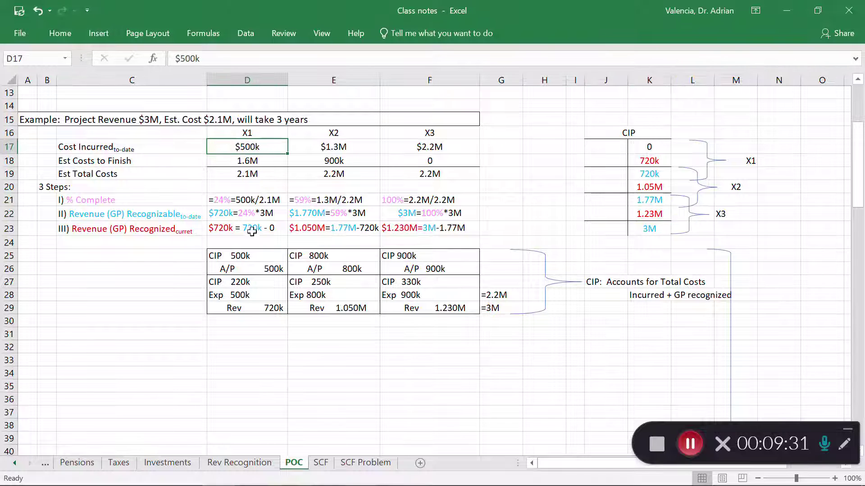
drag(214, 256, 264, 268)
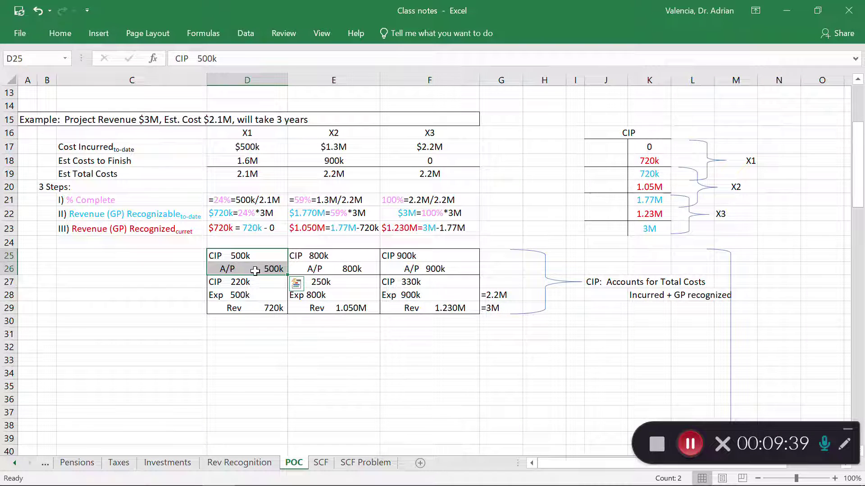
click(245, 271)
drag(211, 254, 255, 263)
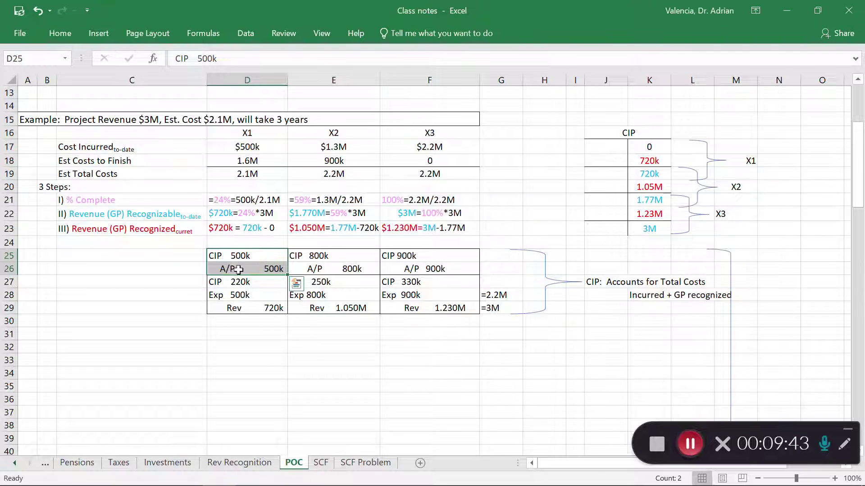